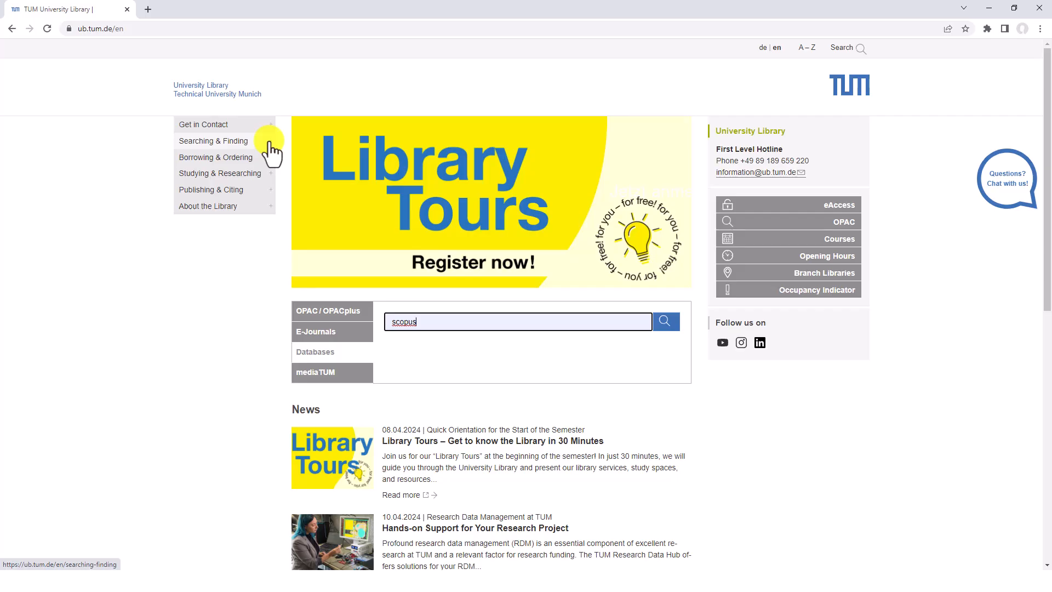
Step: Open the library's databases page and list the databases for the subject Verfahrenstechnik, Biotechnologie, Lebensmitteltechnologie
left_click(271, 144)
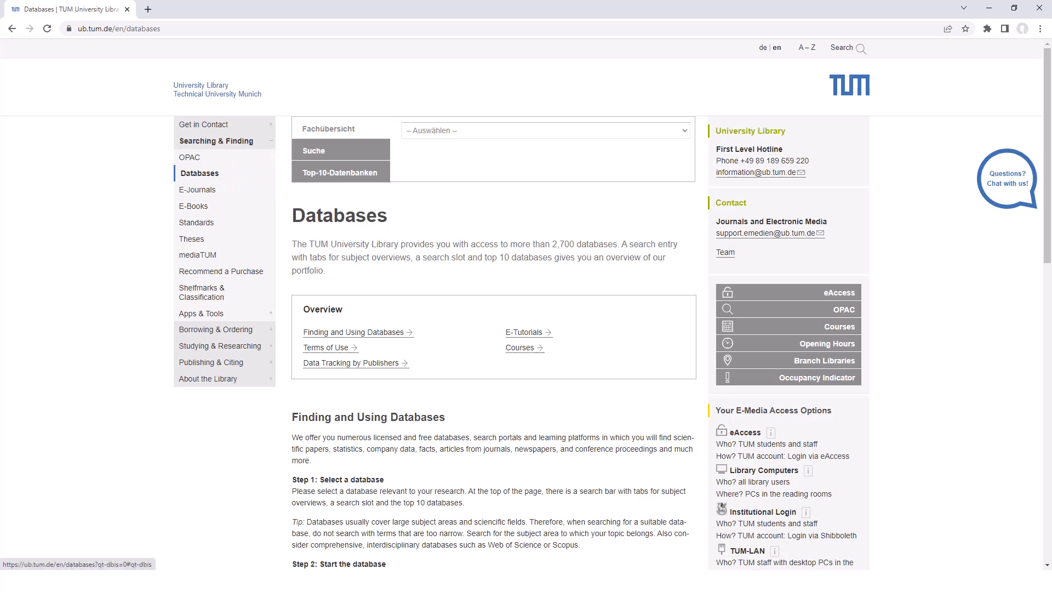
left_click(578, 135)
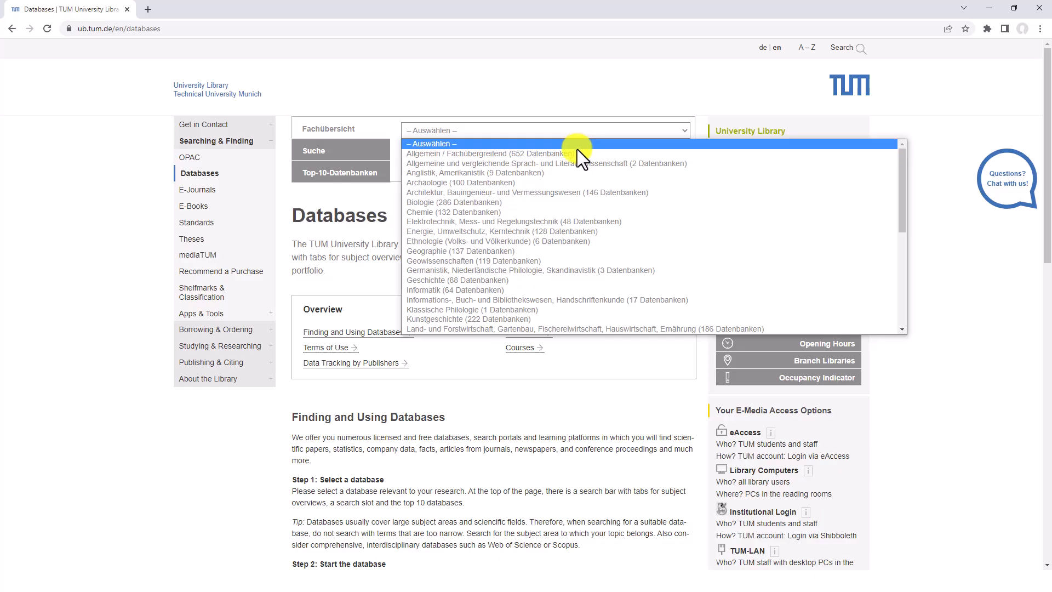
scroll(590, 247, "down", 5)
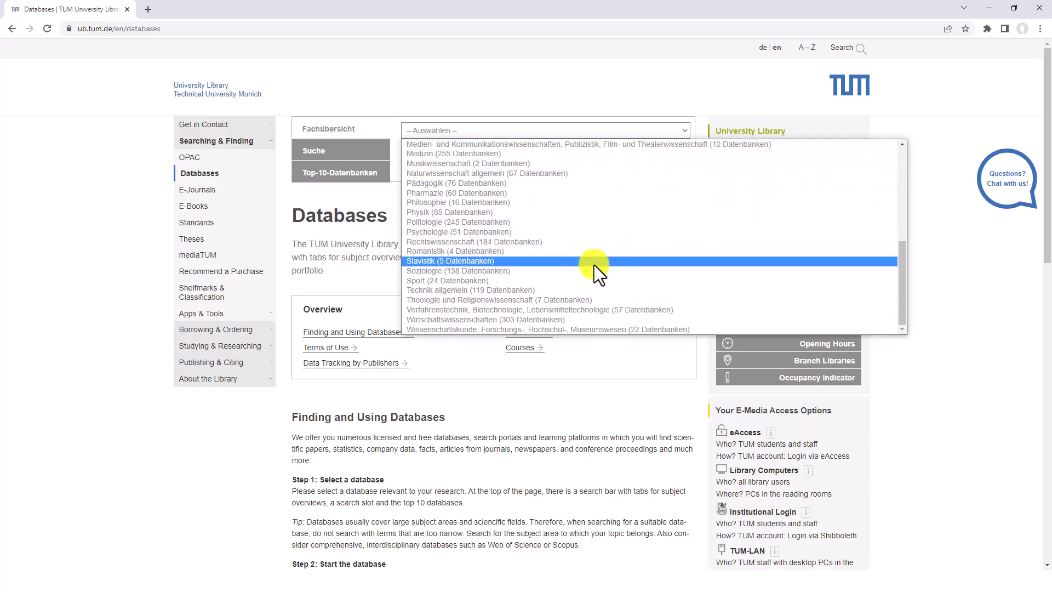
left_click(600, 310)
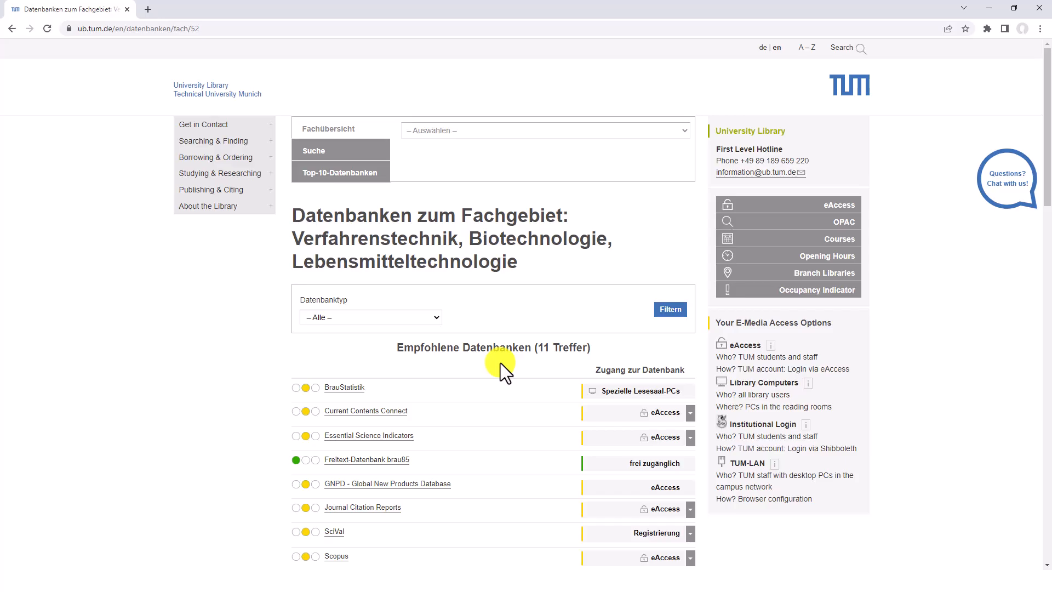
Step: Open Scopus through its eAccess link among the recommended databases
scroll(669, 458, "down", 2)
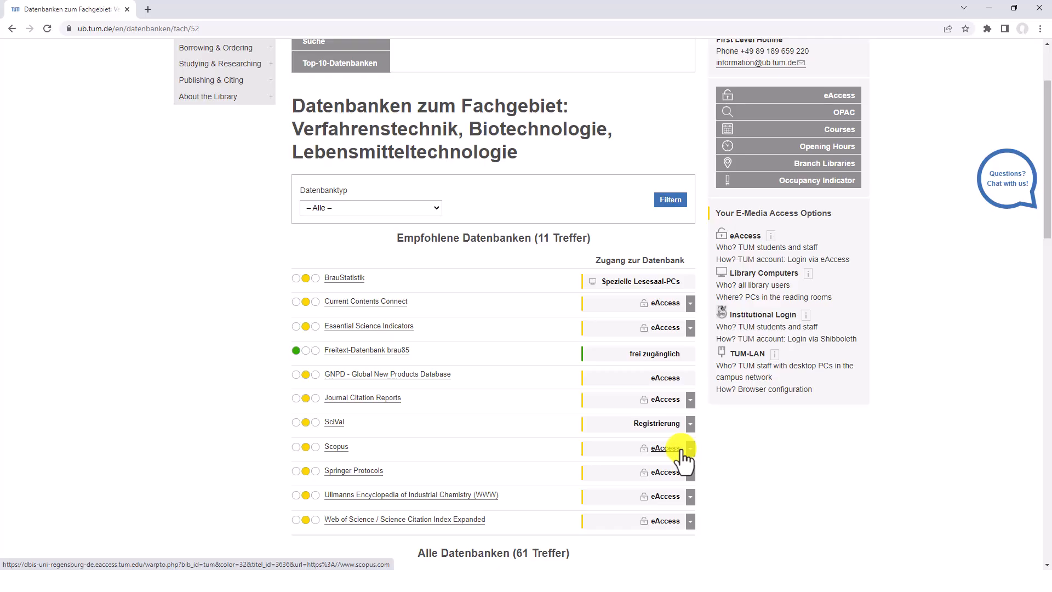
left_click(665, 448)
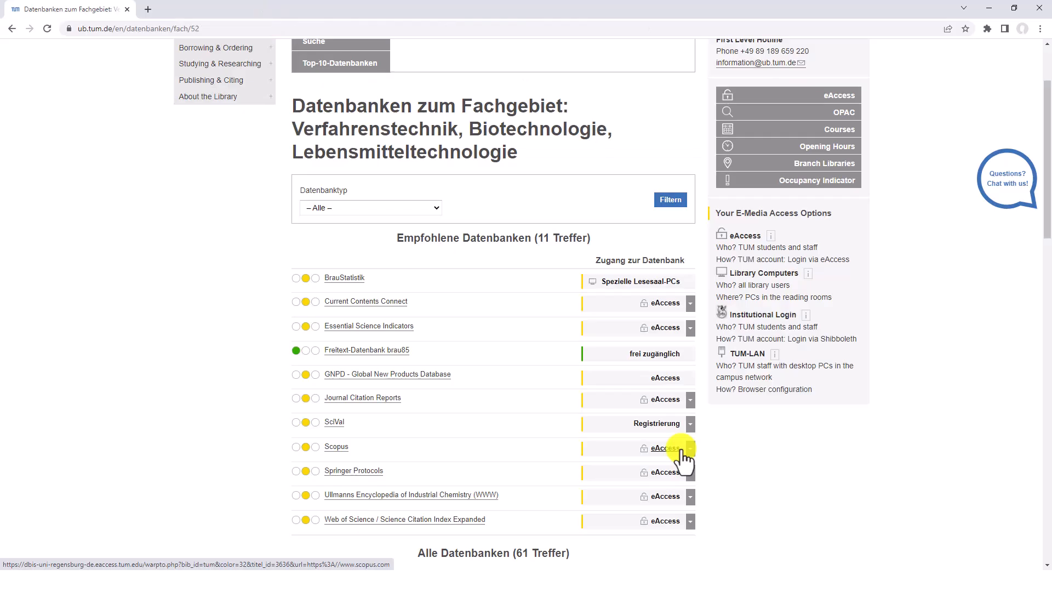
left_click(665, 448)
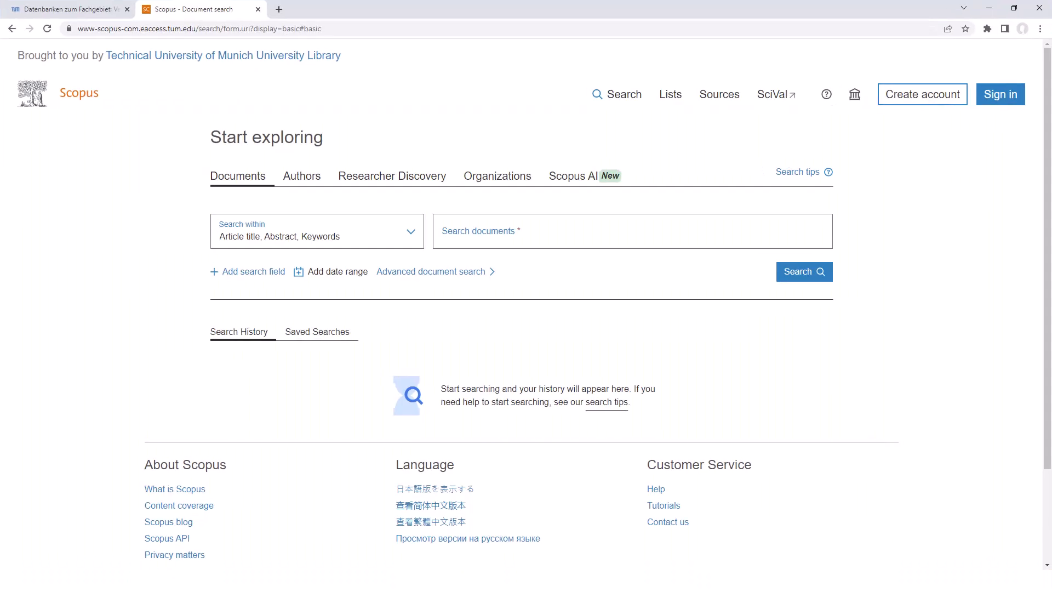
Step: Run two separate document searches in article title, abstract and keywords, one for ingredient and one for constituent
left_click(632, 231)
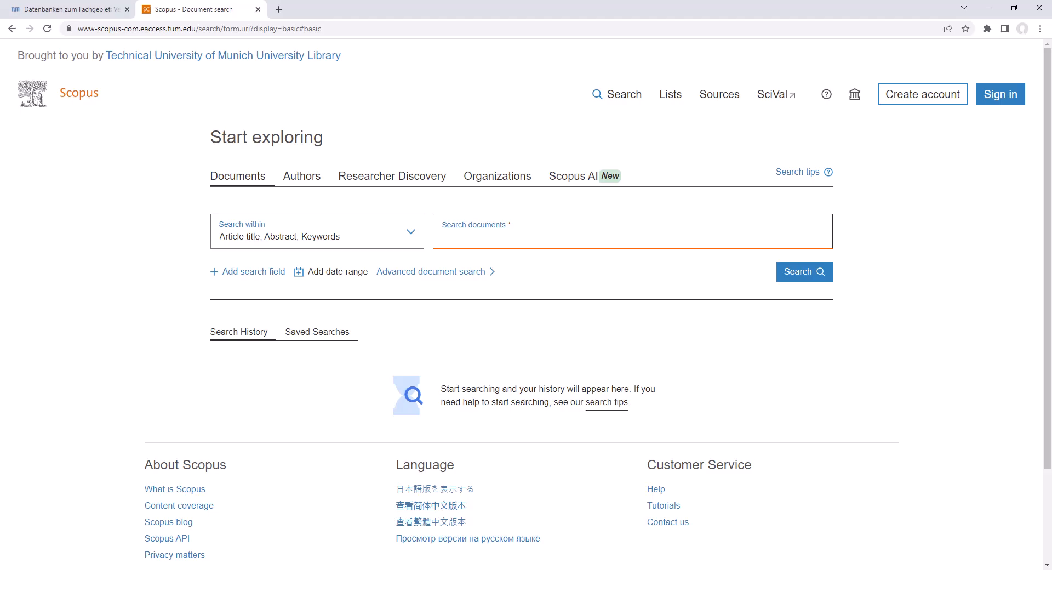
type("ingredient")
key("Return")
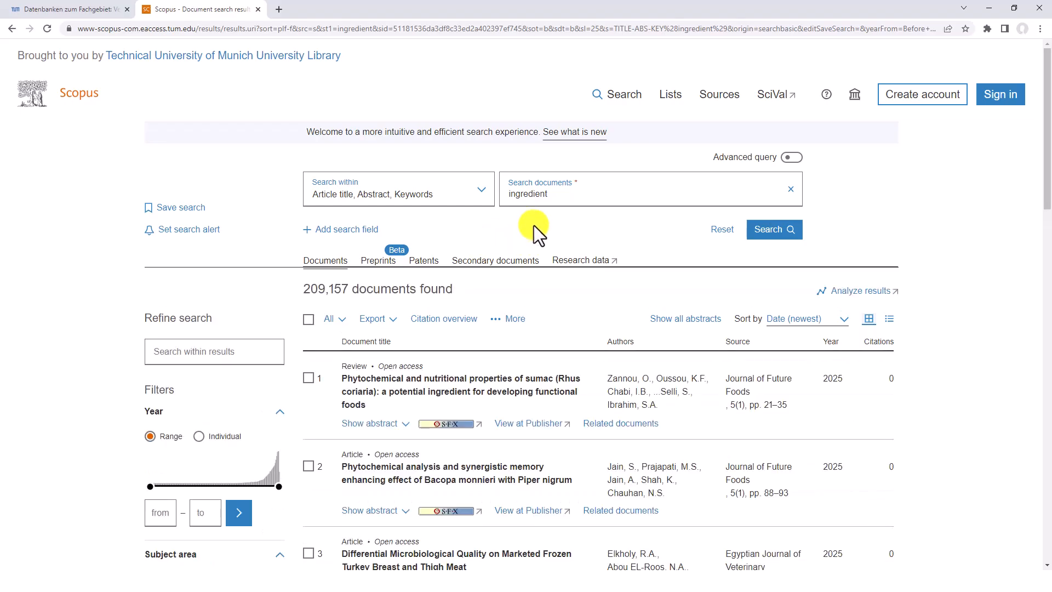
double_click(512, 196)
type("constituent")
key("Return")
Step: Run separate document searches for component and for malt, replacing the search term each time
key("ctrl+a")
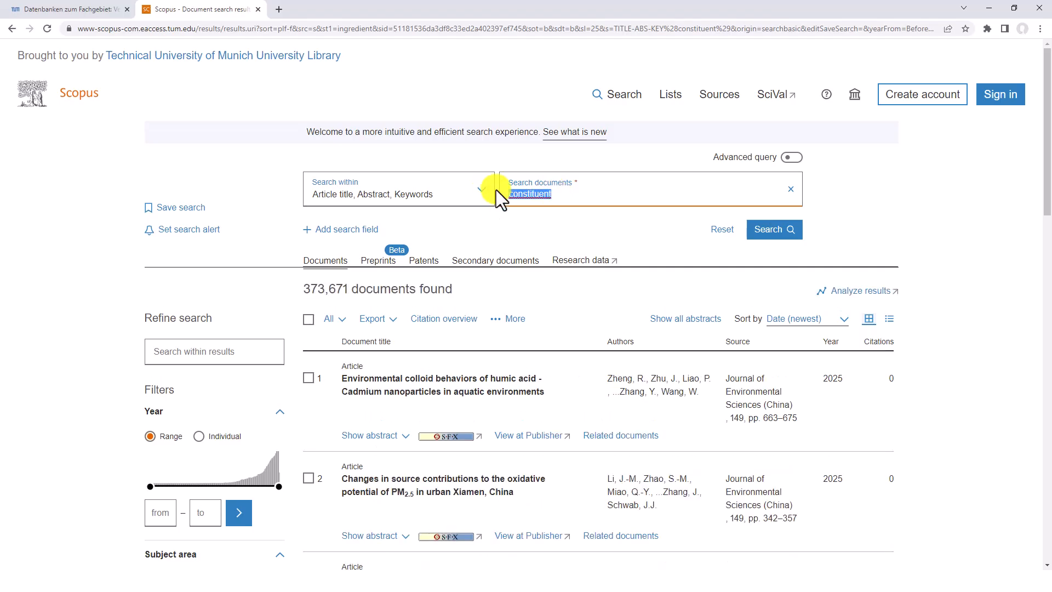
type("component")
key("Return")
key("ctrl+a")
type("malt")
key("Return")
Step: Run separate document searches for hop and for yeast, replacing the search term each time
key("ctrl+a")
type("hop")
key("Return")
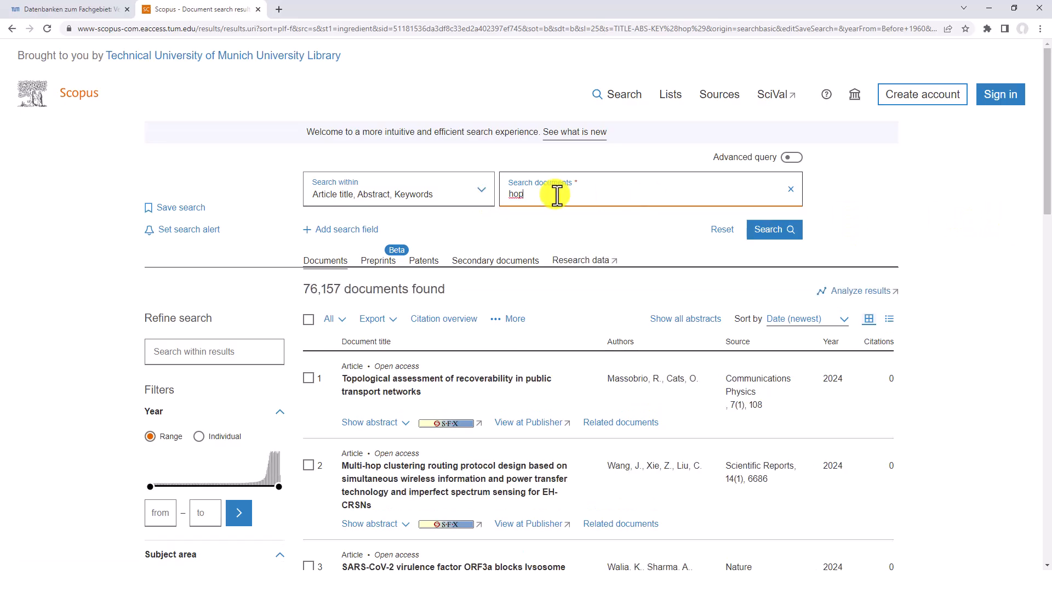
key("ctrl+a")
type("yeast")
key("Return")
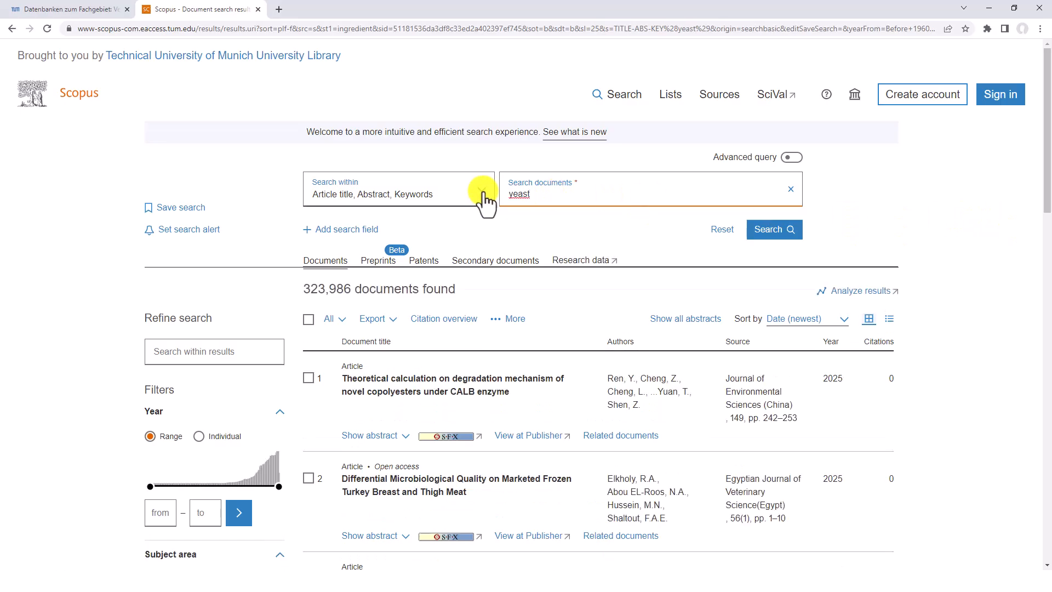
Step: Combine the searches for ingredient, constituent, component, malt, hop and yeast from the search history with OR and show the results
left_click(630, 98)
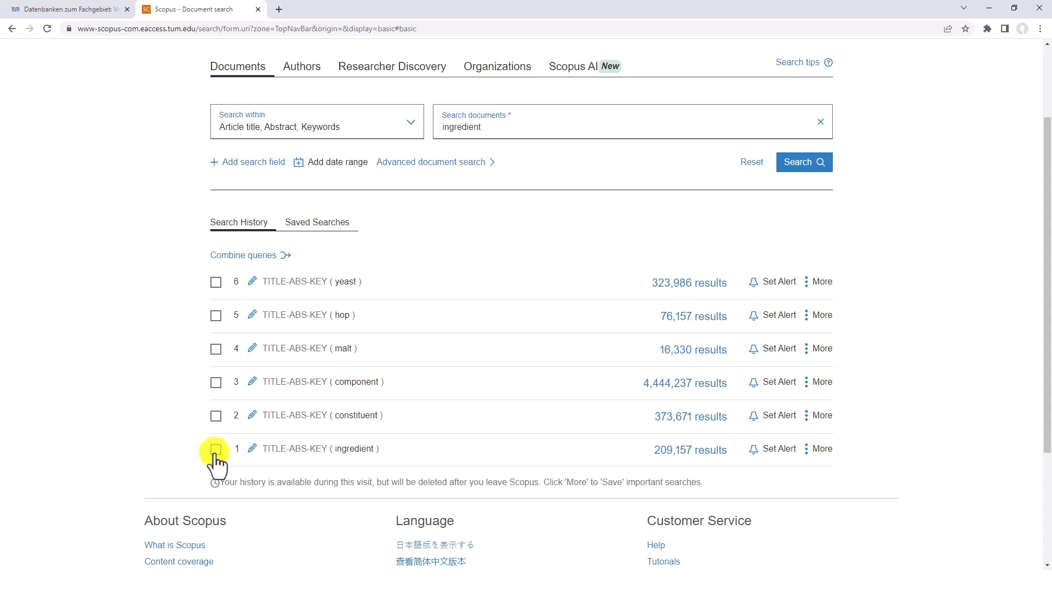
left_click(216, 449)
left_click(216, 416)
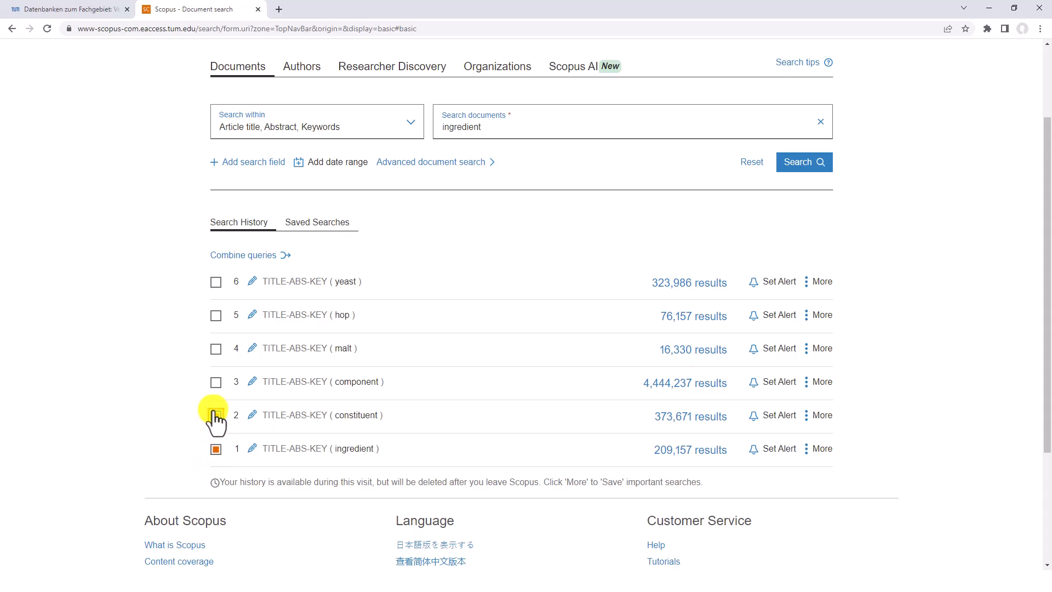
left_click(216, 383)
left_click(216, 349)
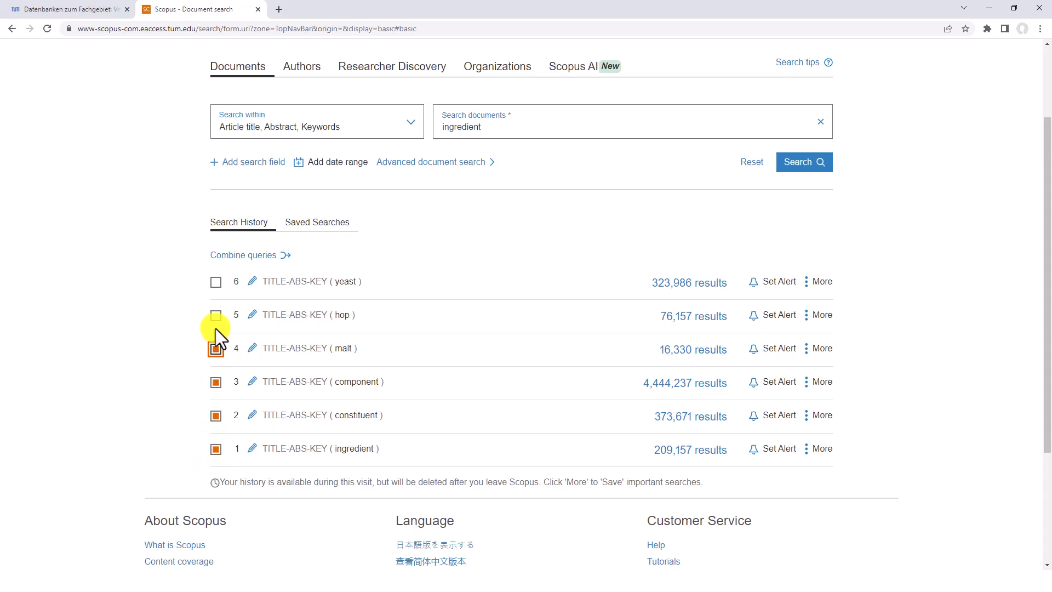
left_click(217, 310)
left_click(215, 282)
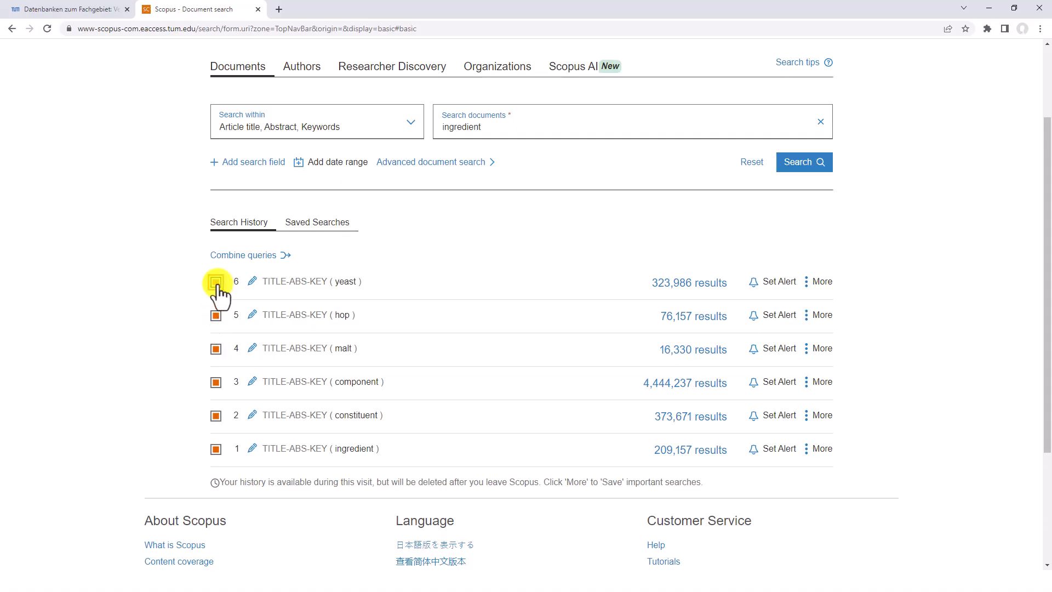
scroll(222, 291, "up", 2)
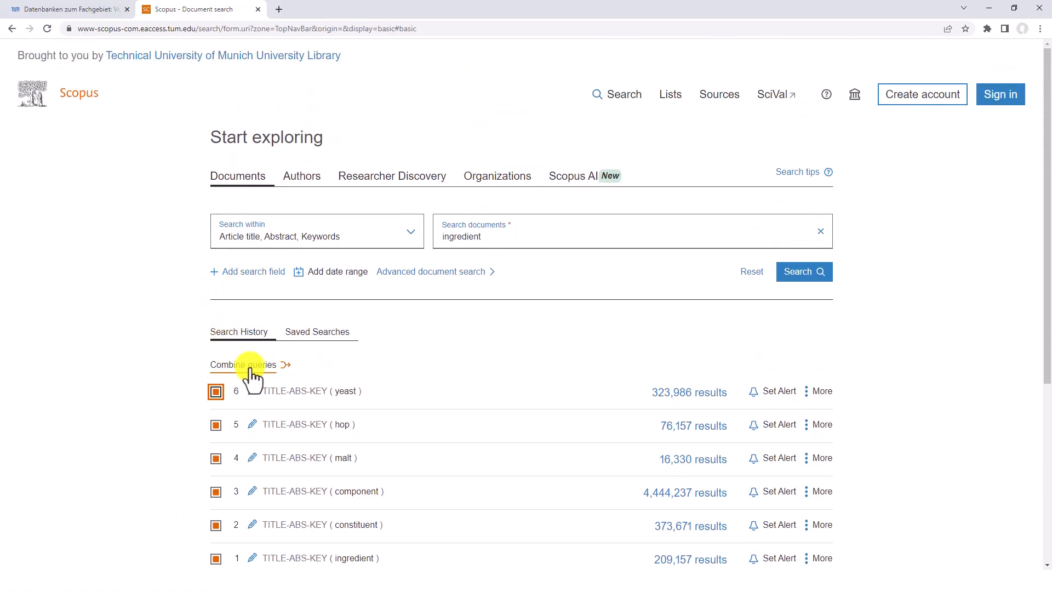
left_click(251, 366)
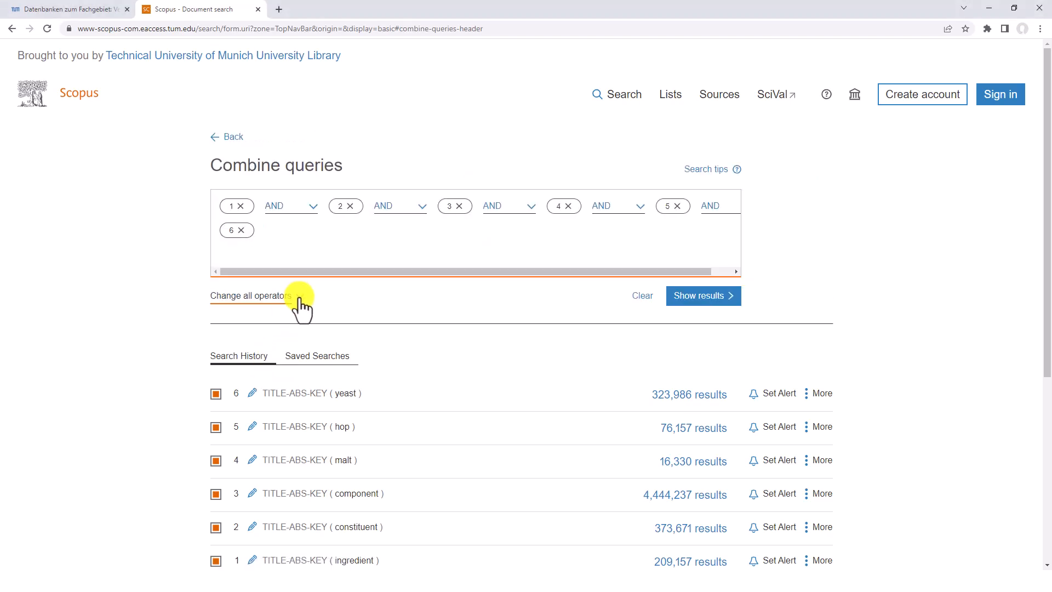
left_click(299, 299)
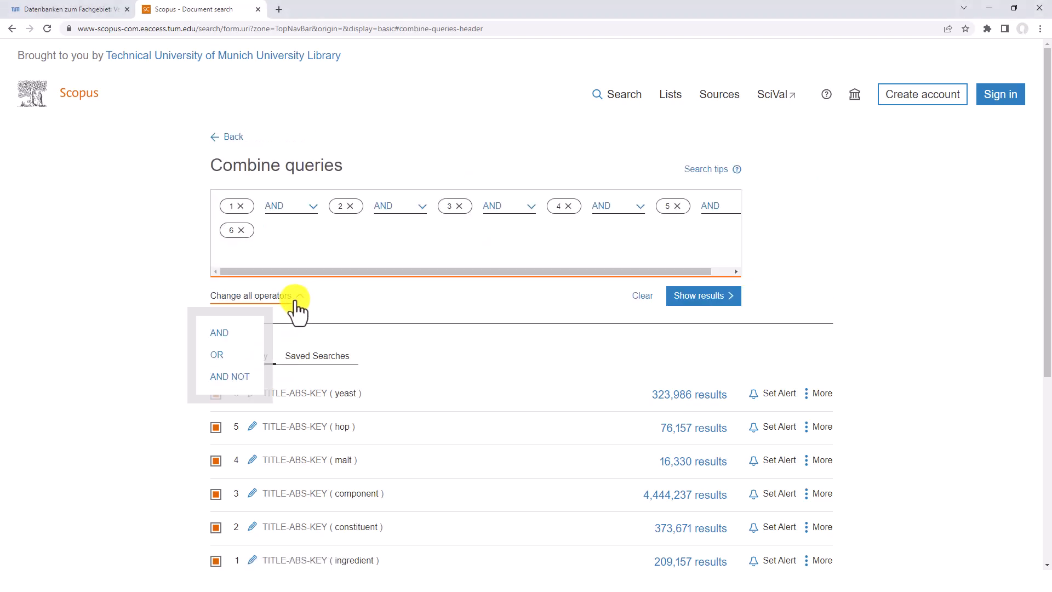
left_click(216, 356)
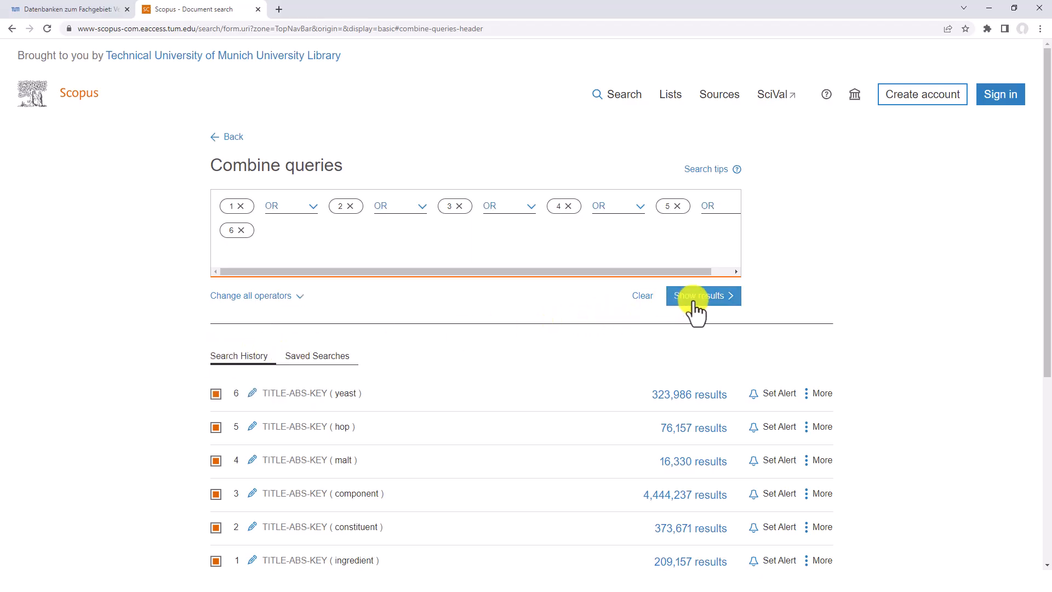
left_click(722, 297)
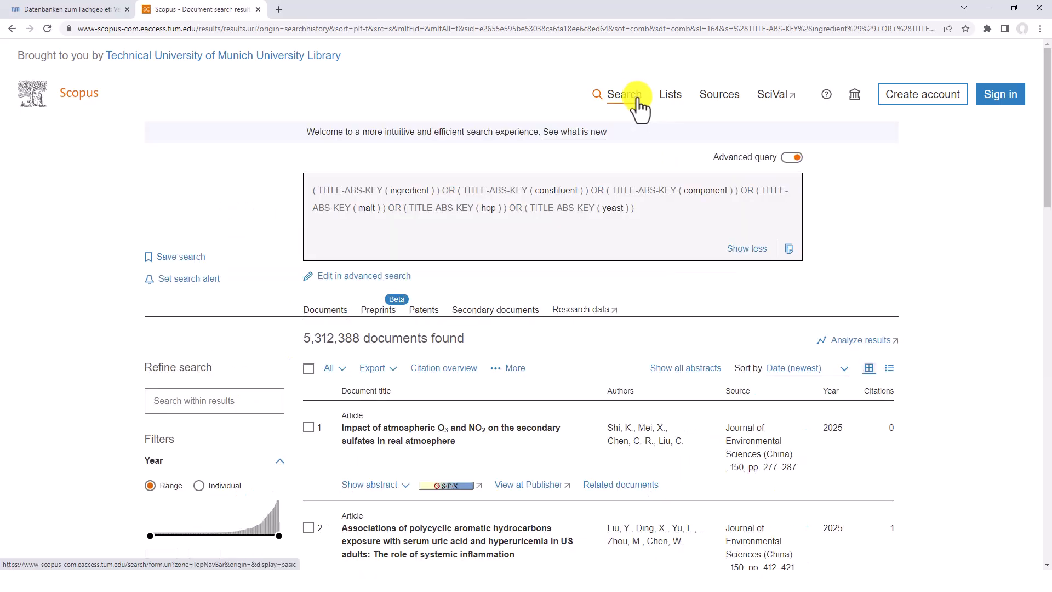
Step: Run a new document search for turbidity and a separate one for cloudiness
left_click(638, 100)
key("Return")
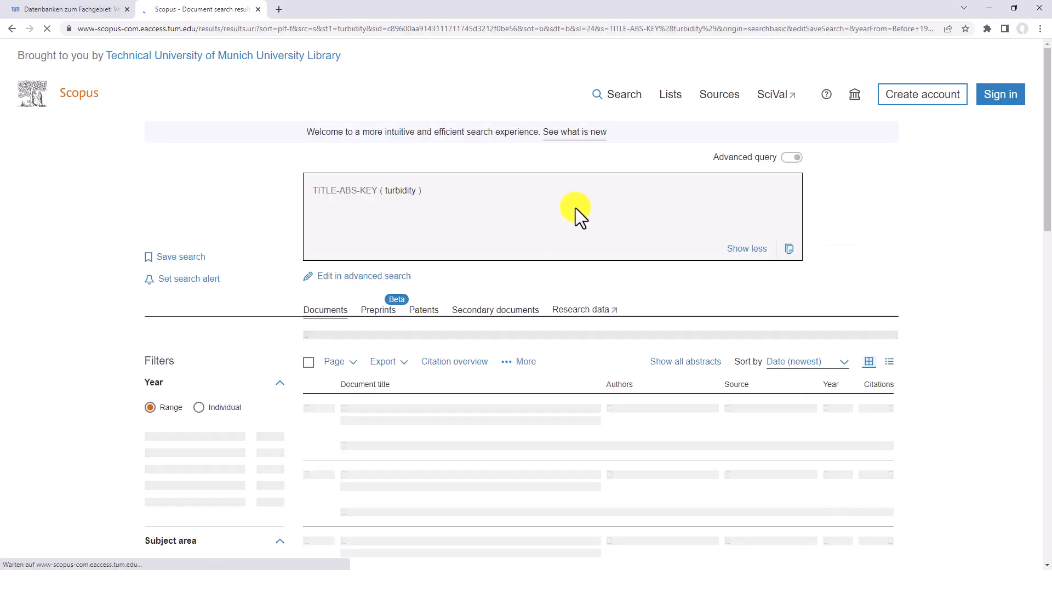
left_click(634, 98)
double_click(518, 240)
type("cloudiness")
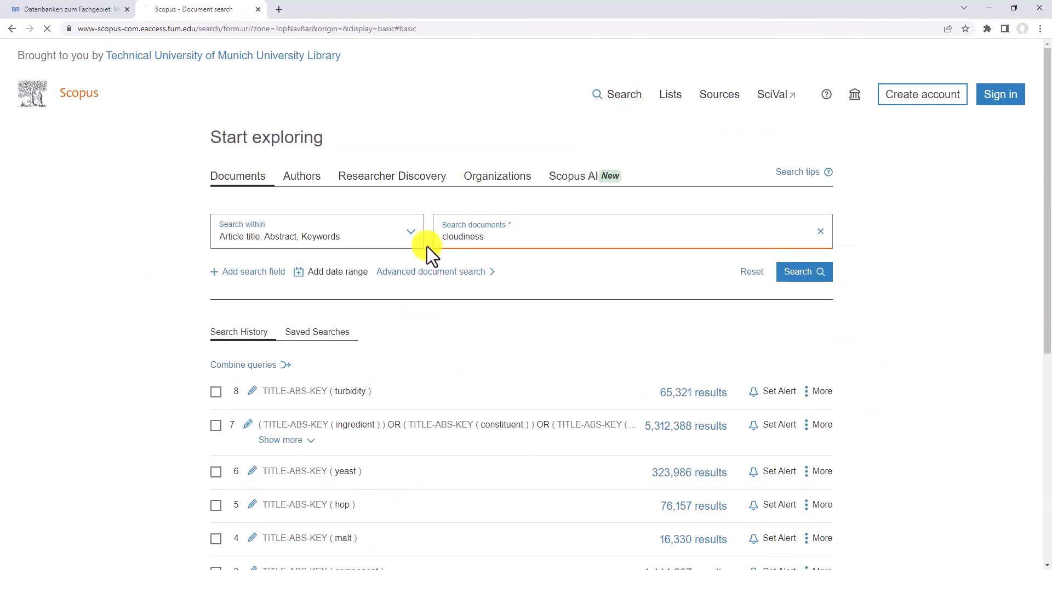
key("Return")
Step: Run separate new document searches for haziness and for opalescence
left_click(616, 97)
double_click(499, 246)
type("haziness")
key("Return")
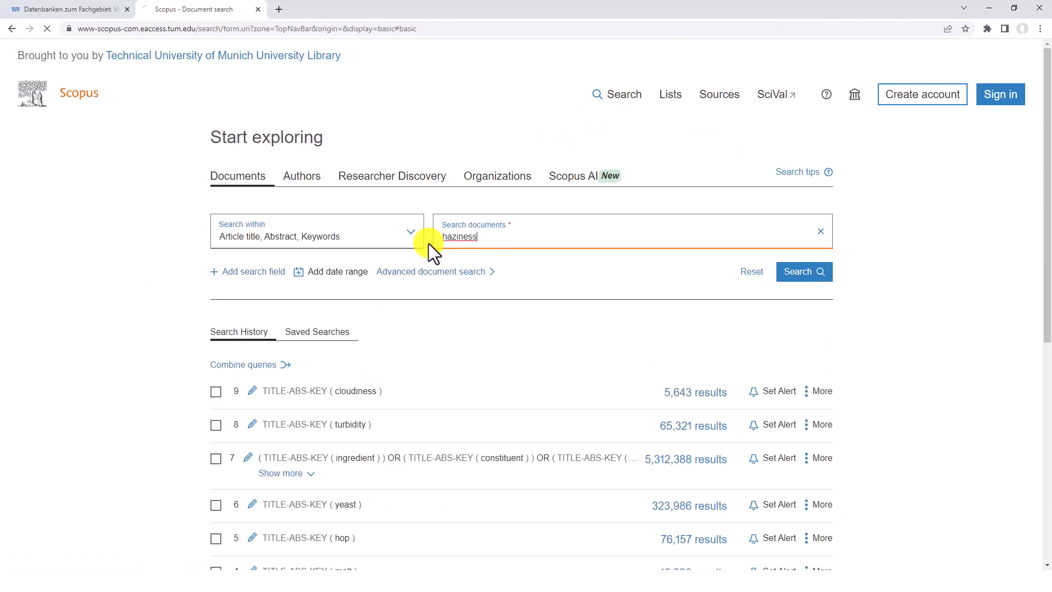
left_click(627, 98)
double_click(477, 235)
type("opalescence")
key("Return")
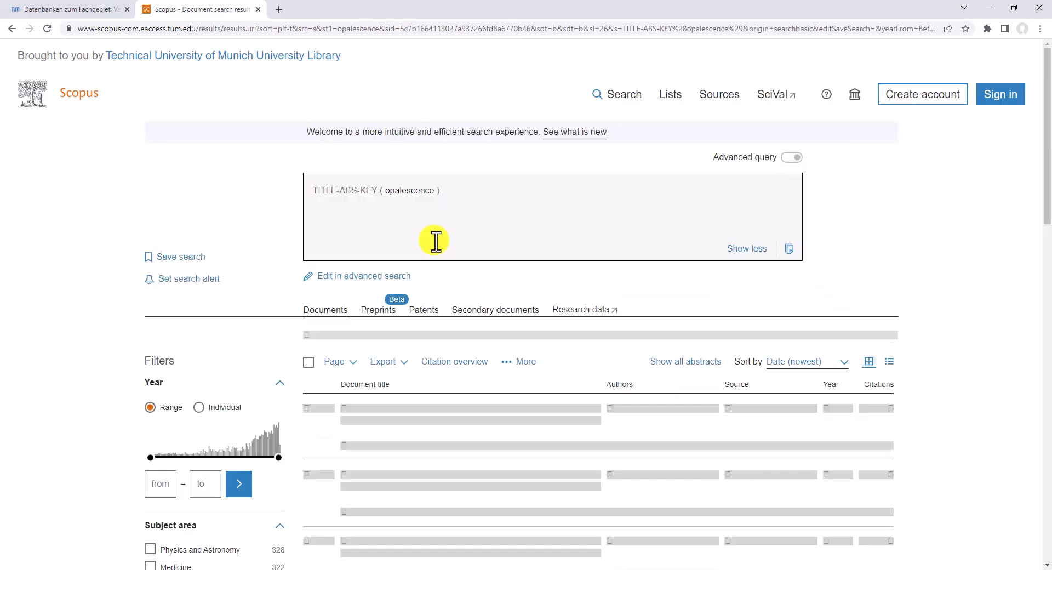
Step: Run a new document search for murkiness
left_click(624, 96)
double_click(425, 242)
type("murkiness")
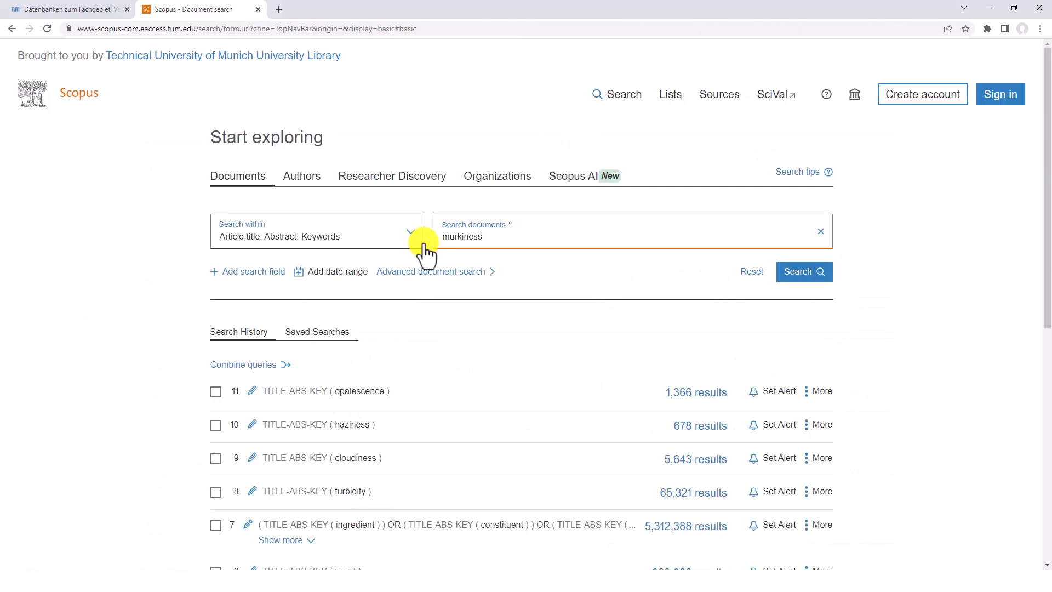
key("Return")
Step: Combine the searches for turbidity, cloudiness, haziness, opalescence and murkiness from the search history with OR and show the results
left_click(630, 97)
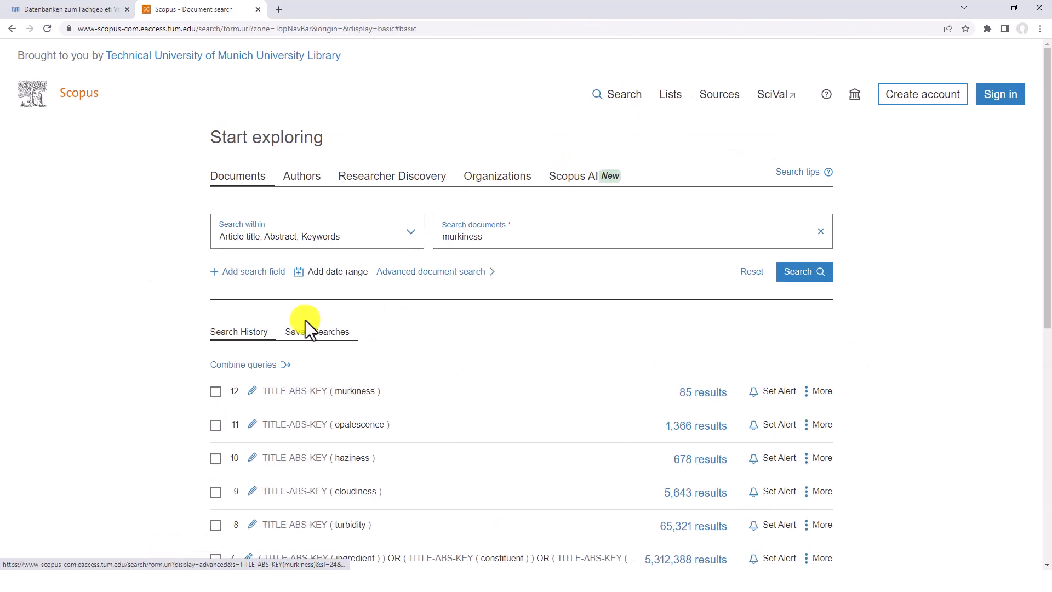
scroll(360, 294, "down", 1)
left_click(216, 416)
left_click(216, 382)
left_click(216, 349)
left_click(215, 315)
left_click(216, 282)
left_click(250, 255)
left_click(256, 186)
left_click(230, 245)
left_click(687, 187)
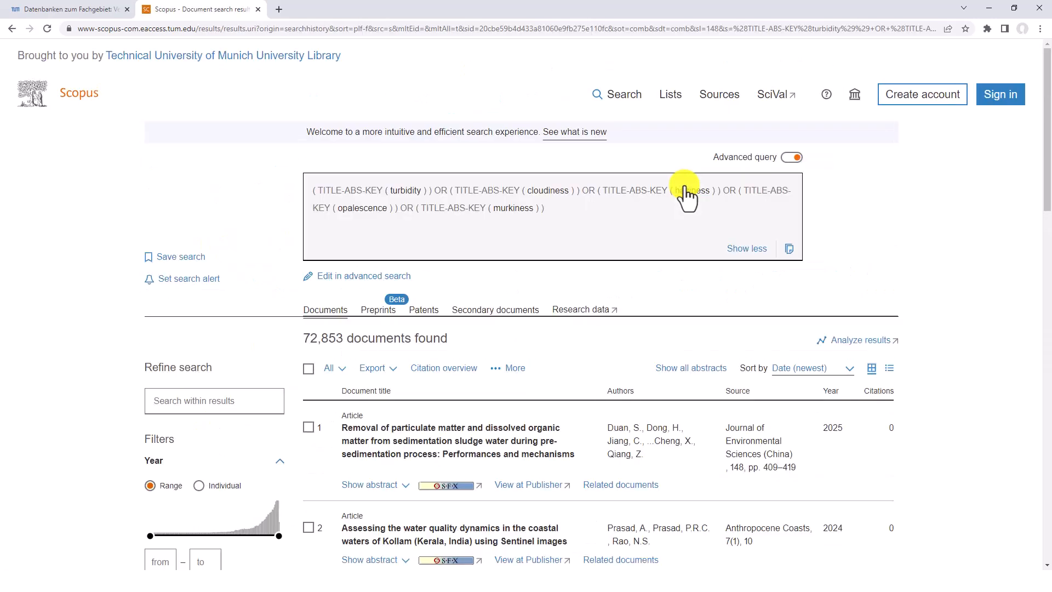
Step: Run a new document search for wheat beer
left_click(627, 95)
double_click(431, 238)
type("wheat beer")
key("Return")
Step: Turn off the advanced query view and search the documents for white beer instead
left_click(787, 157)
left_click(787, 157)
left_click_drag(586, 196, 490, 197)
type("white beer")
key("Return")
Step: Run separate document searches for Hefeweizen and for weissbier
left_click_drag(564, 196, 491, 198)
type("Hefeweizen")
key("Return")
type("weissbier")
key("Return")
Step: Replace the search term with dunkelweizen and run the document search
left_click_drag(559, 196, 493, 194)
type("dunkelweizen")
key("Return")
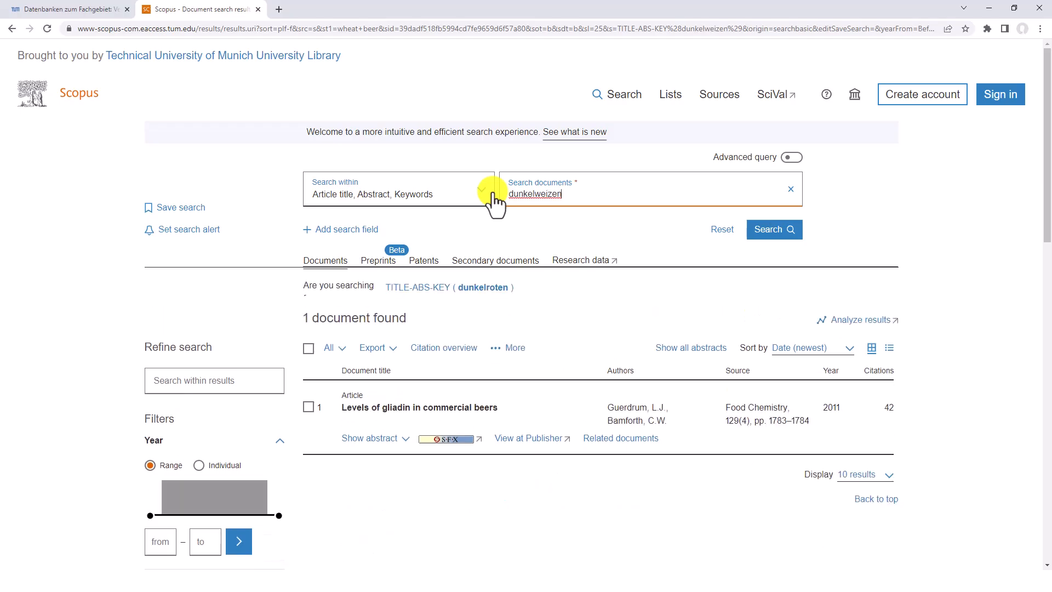
Step: Combine the searches for wheat beer, white beer, hefeweizen, weissbier and dunkelweizen from the search history with OR and show the results
left_click(618, 101)
left_click(216, 525)
left_click(215, 491)
left_click(216, 458)
left_click(216, 425)
left_click(243, 364)
left_click(298, 301)
left_click(230, 357)
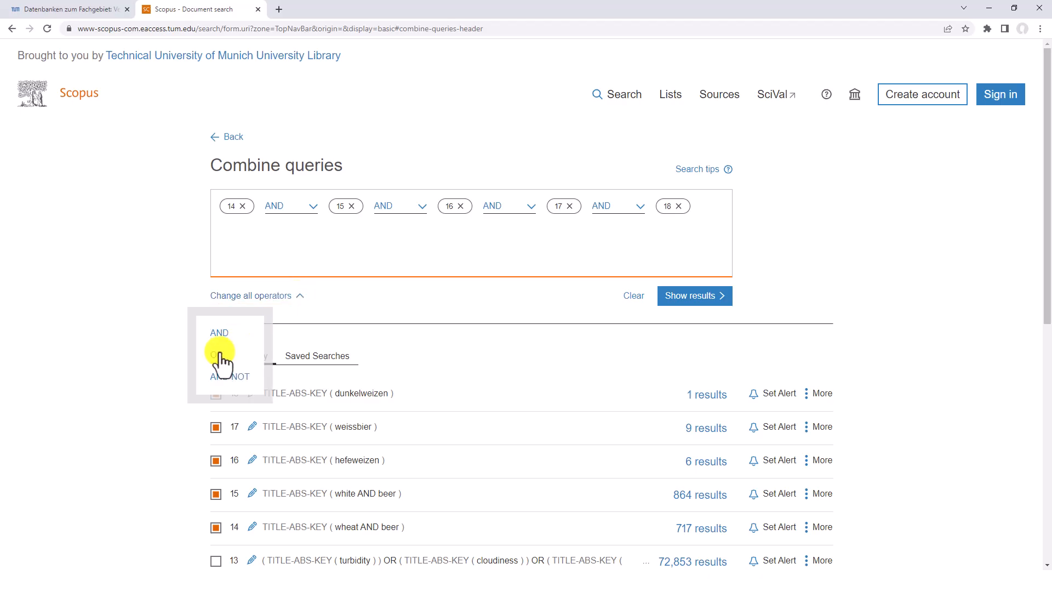
left_click(695, 305)
Step: Combine the three OR-combined queries 7, 13 and 19 from the search history using the default AND operator and show the results
left_click(620, 99)
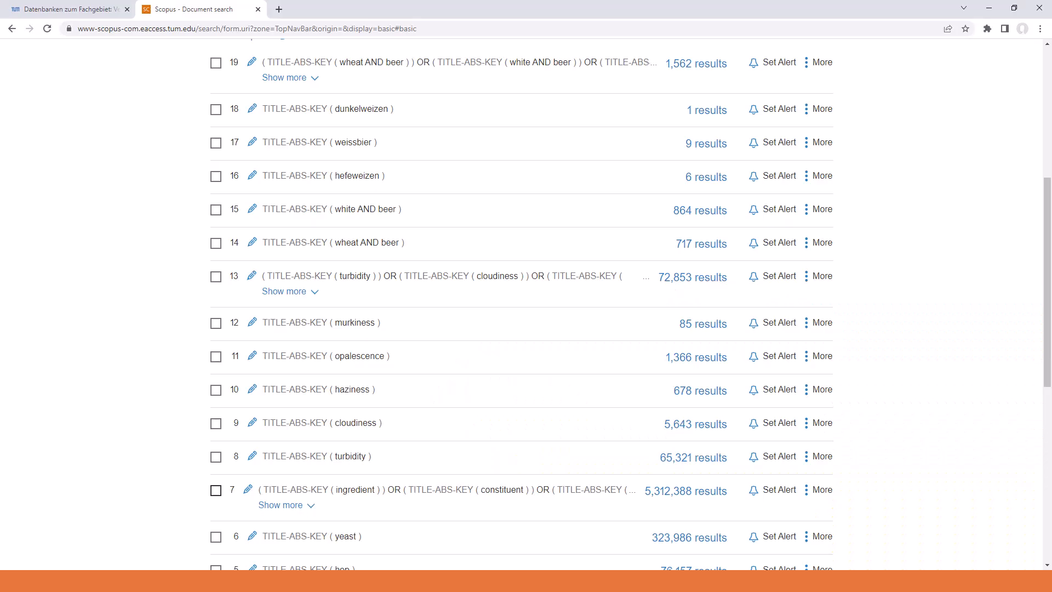
left_click(215, 490)
left_click(216, 276)
left_click(216, 62)
scroll(246, 115, "up", 5)
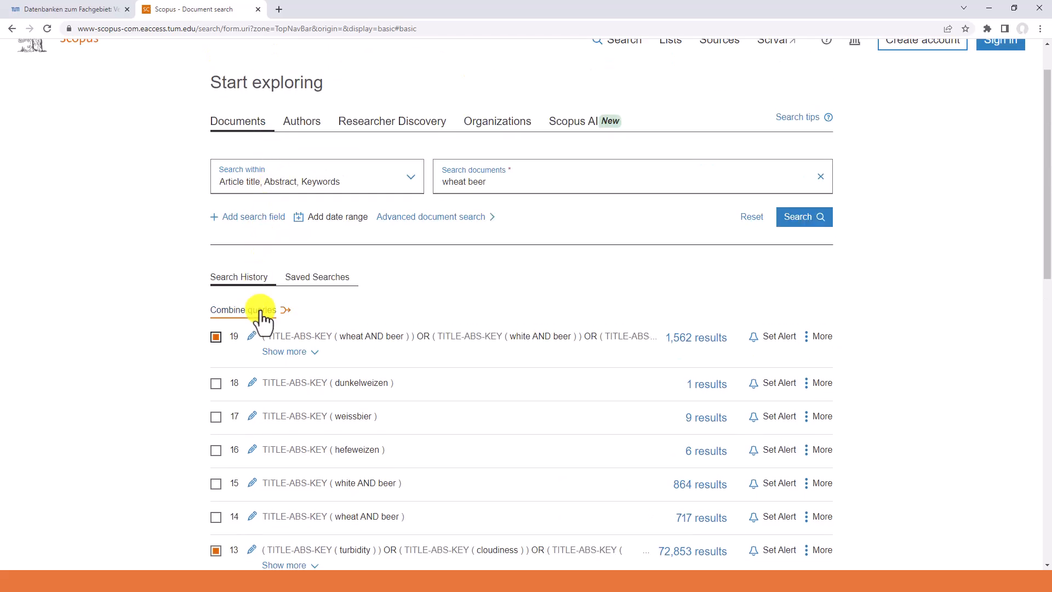
left_click(256, 305)
left_click(717, 218)
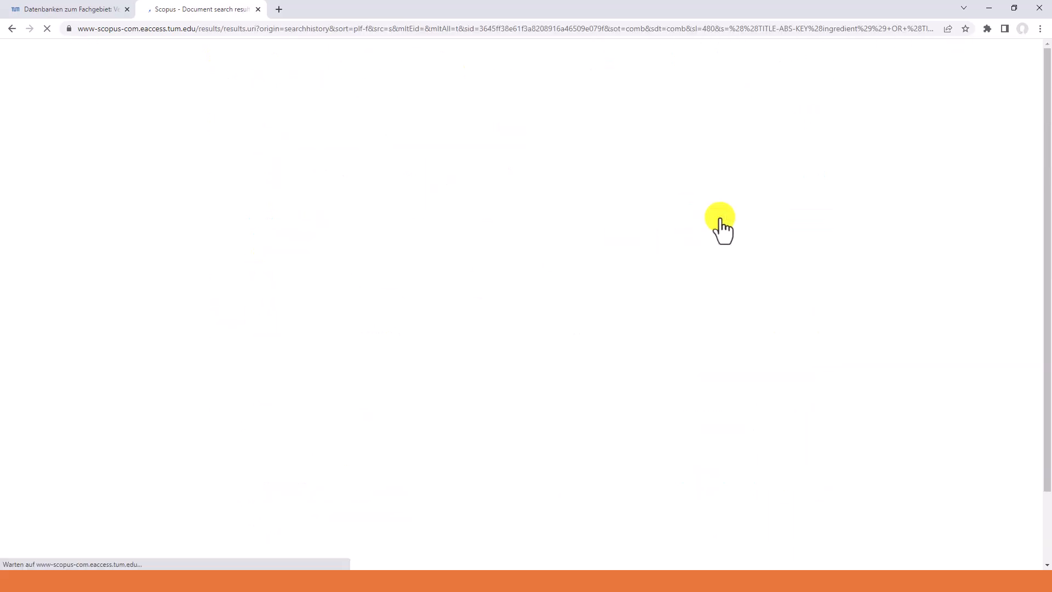